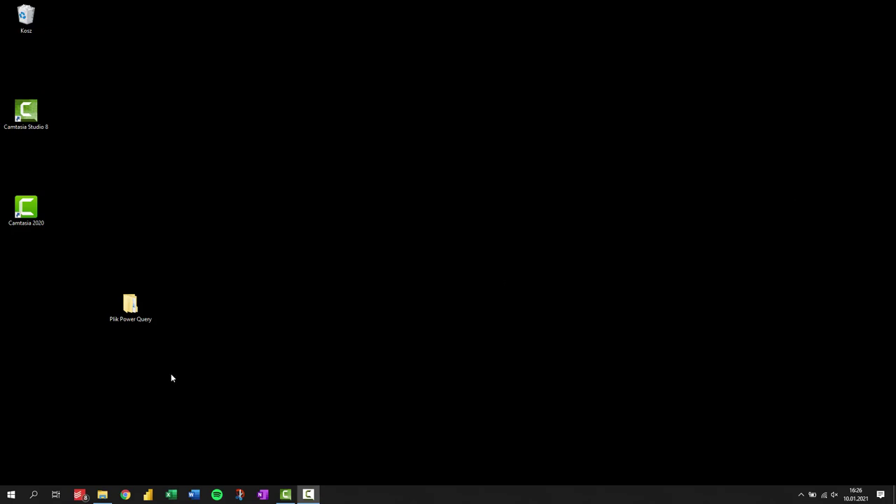
From File Explorer, open 0702 Import xlsx.xlsx in Excel
click(103, 494)
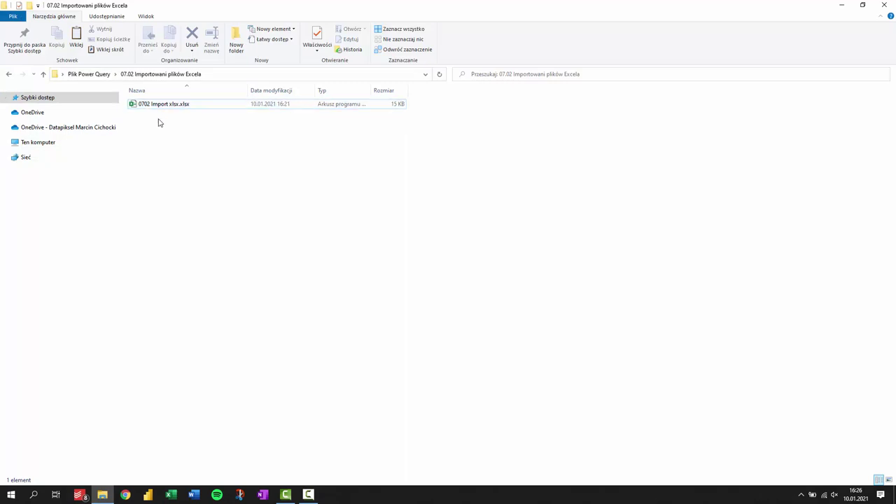
double_click(160, 105)
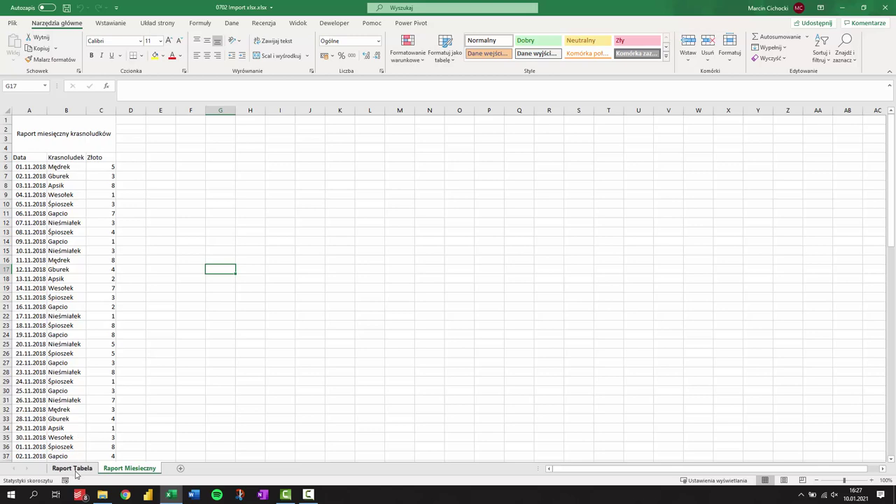
On the Raport Tabela sheet, select the whole dwarves table and confirm the Name Box reads Krasnale
click(75, 469)
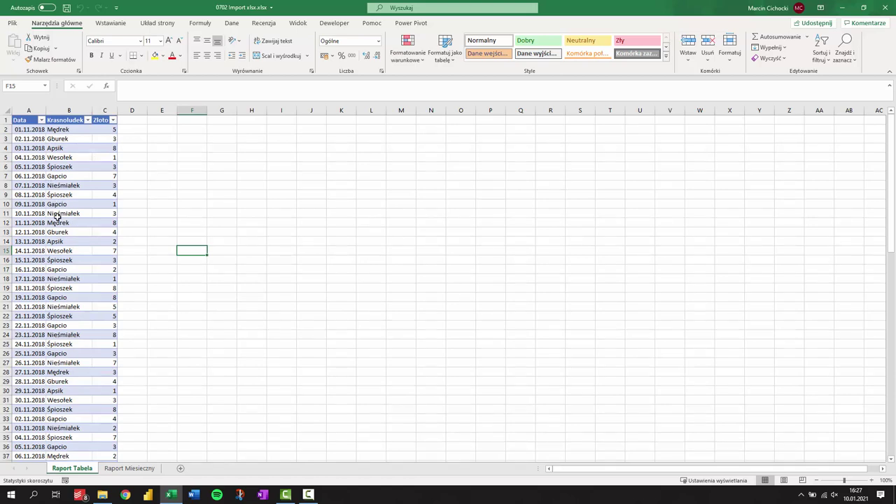
click(53, 202)
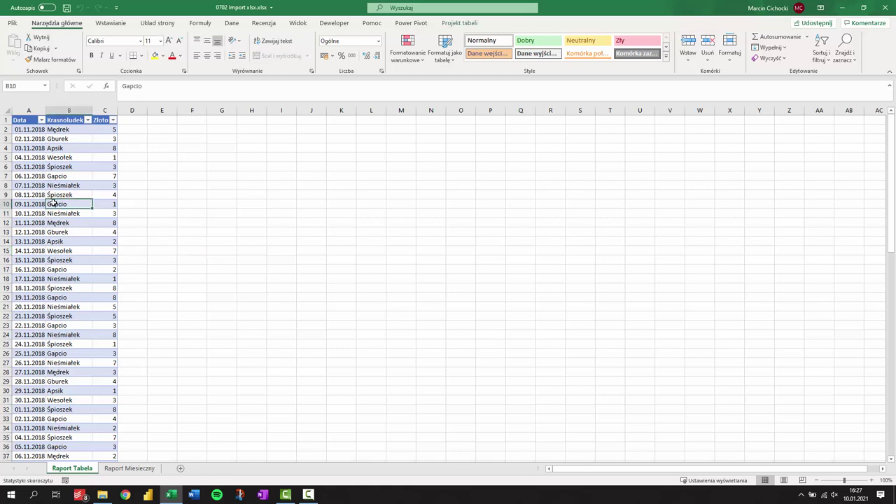
key(ctrl+a)
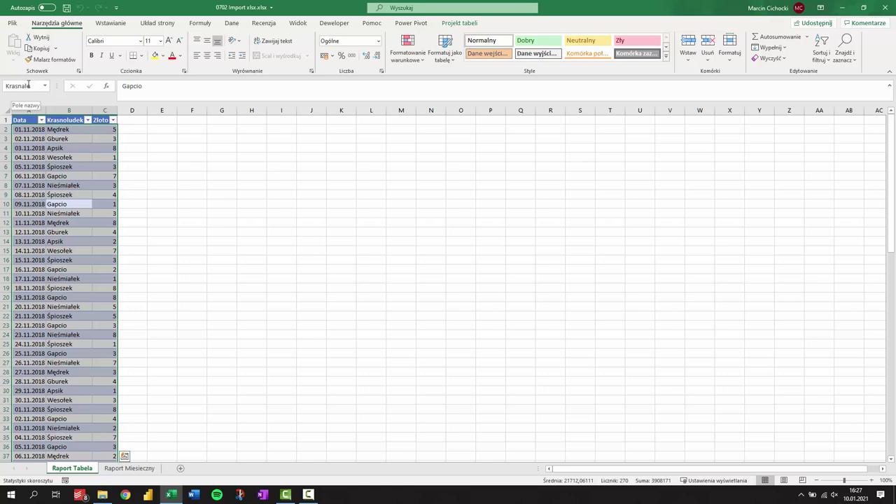
click(31, 86)
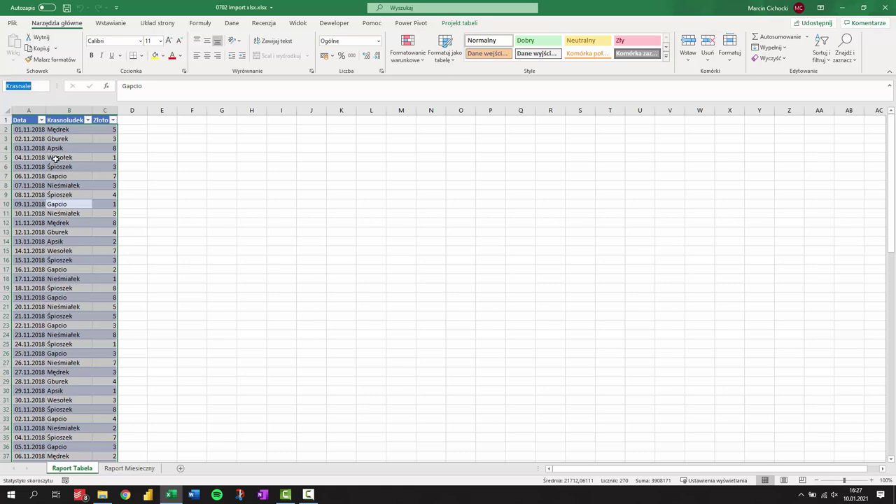
click(55, 159)
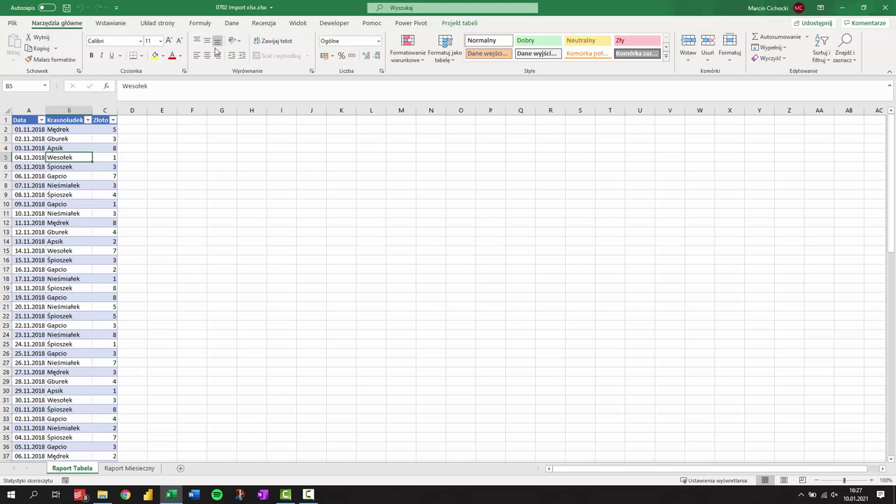
Show the Dane > Pobierz dane > Z innych źródeł import options
click(233, 23)
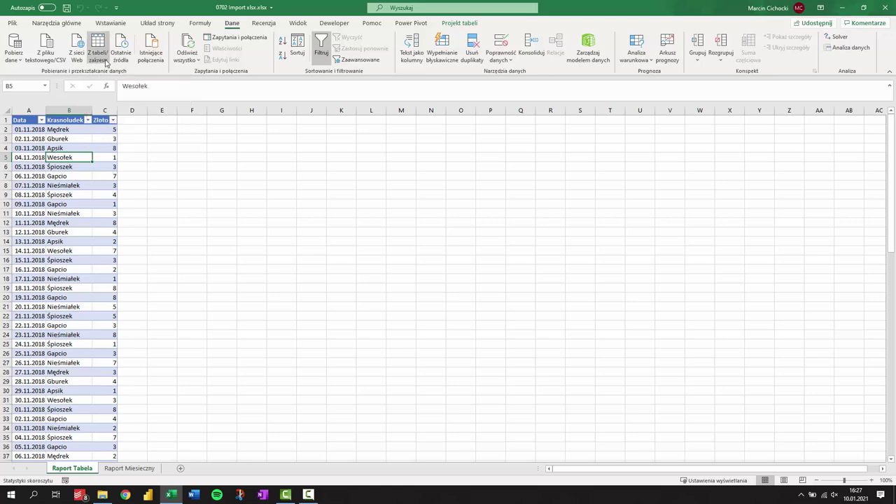
click(17, 61)
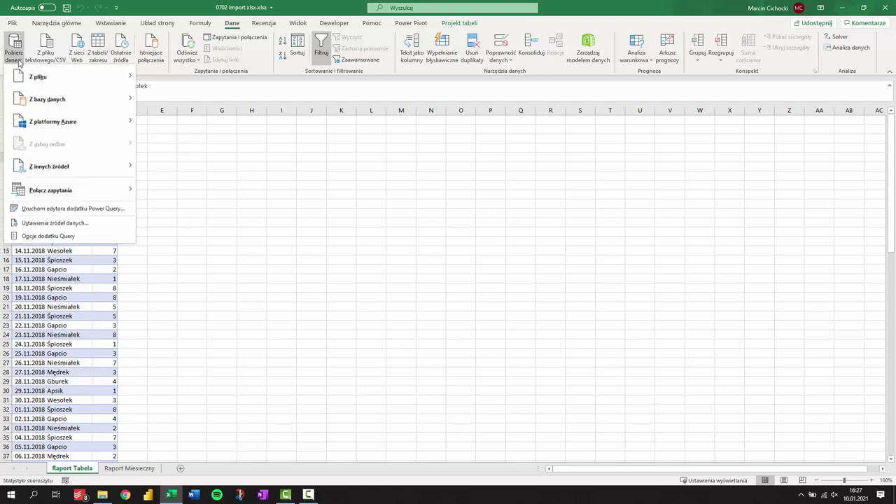
mouse_move(46, 172)
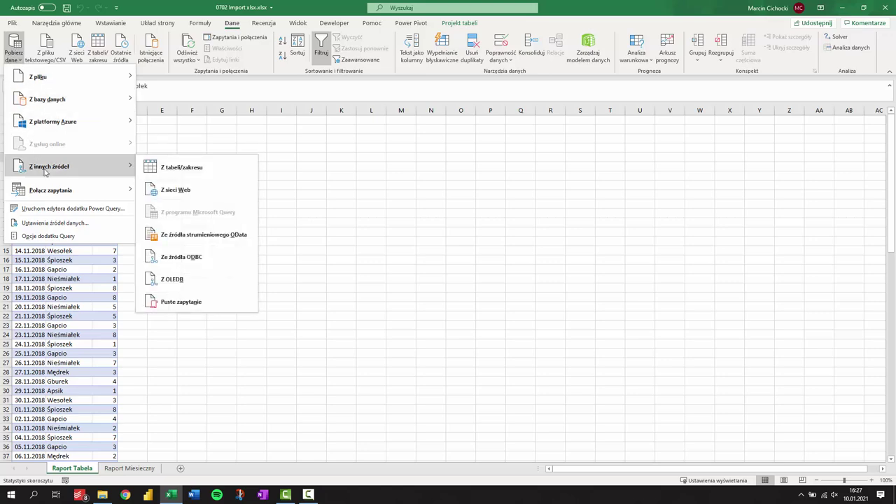
Create the Krasnale query from the table and load it to a new Krasnale sheet
click(210, 169)
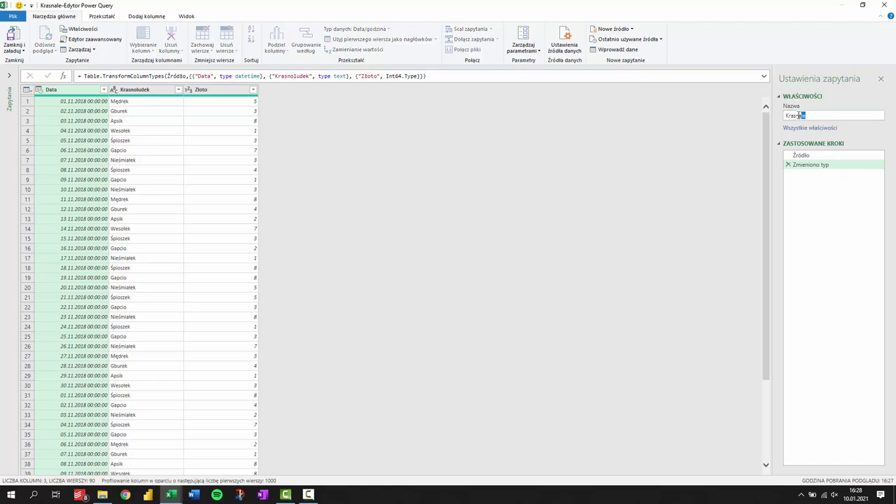
drag(812, 116, 784, 116)
click(14, 35)
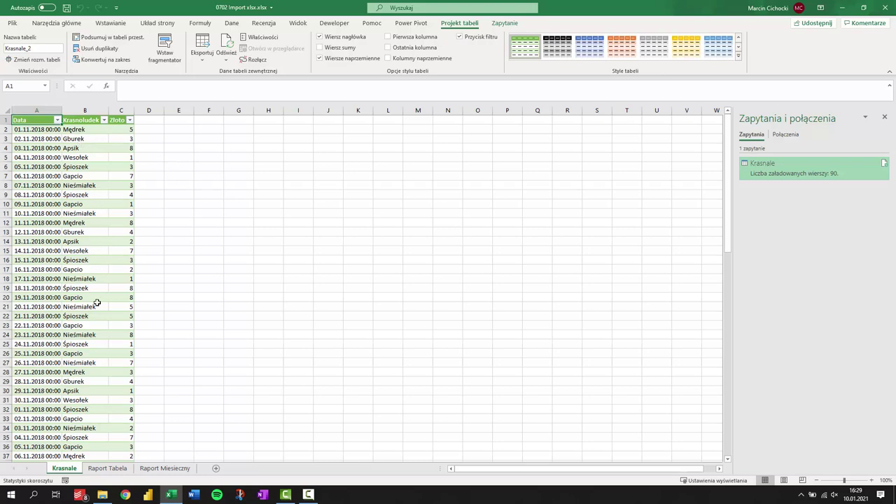
Go to the Raport Miesięczny sheet and scroll through the monthly dwarves report
click(108, 470)
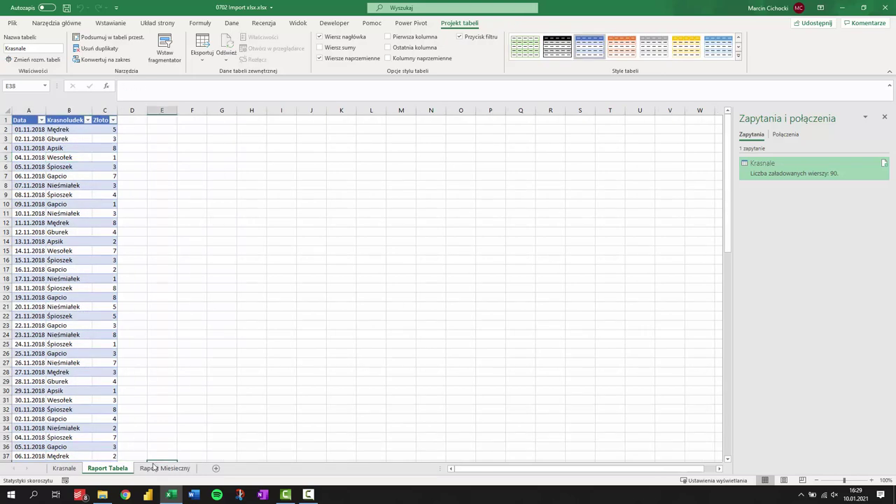
click(154, 469)
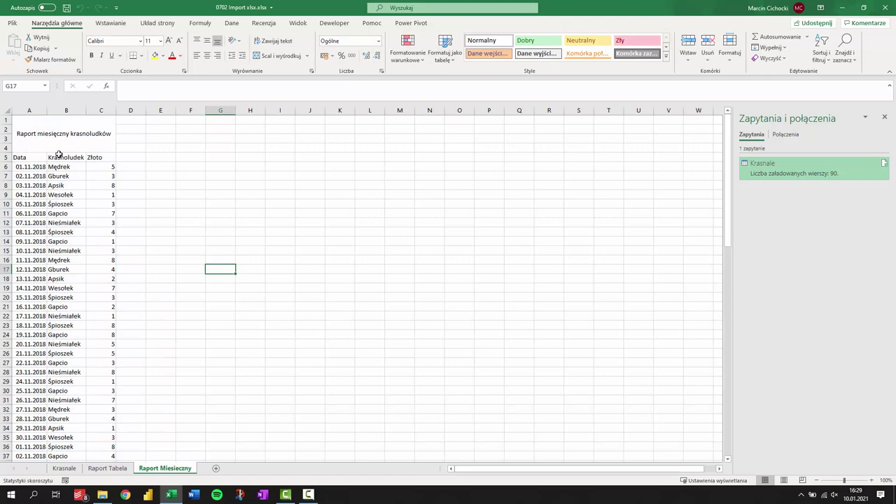
scroll(50, 190, down, 5)
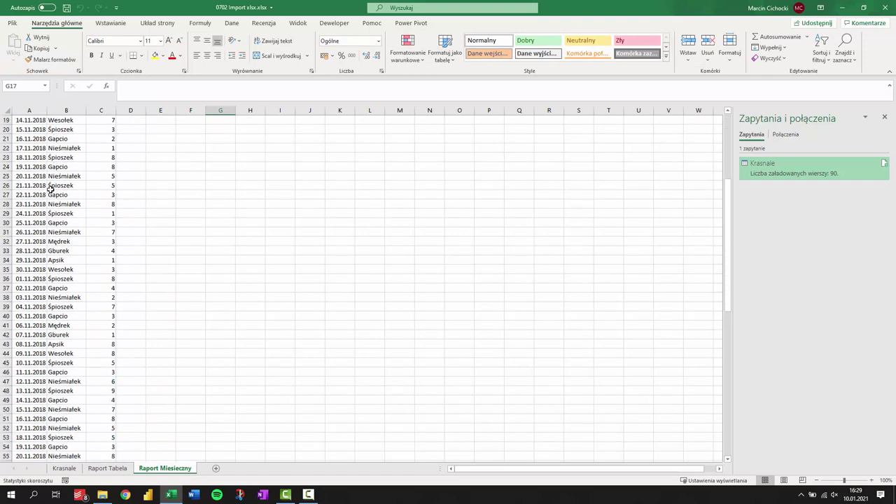
scroll(54, 193, up, 5)
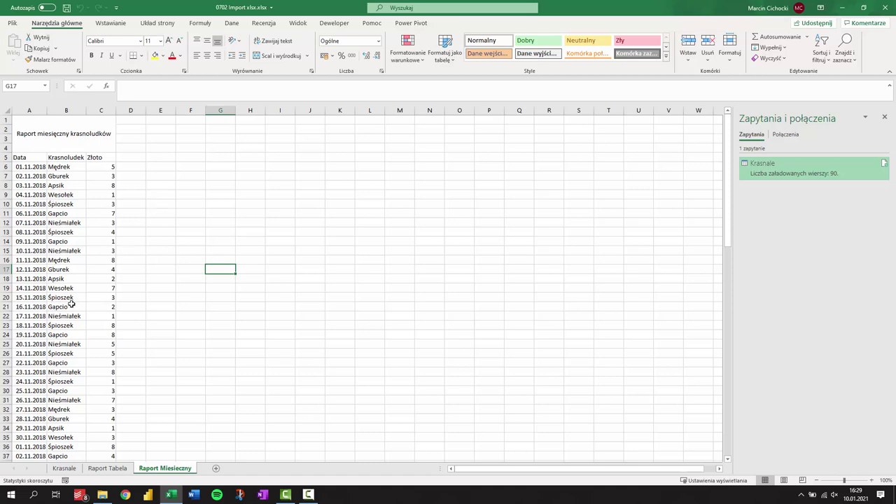
Run Z tabeli/zakresu on the monthly report and review the proposed range $A$1:$C$95
click(56, 233)
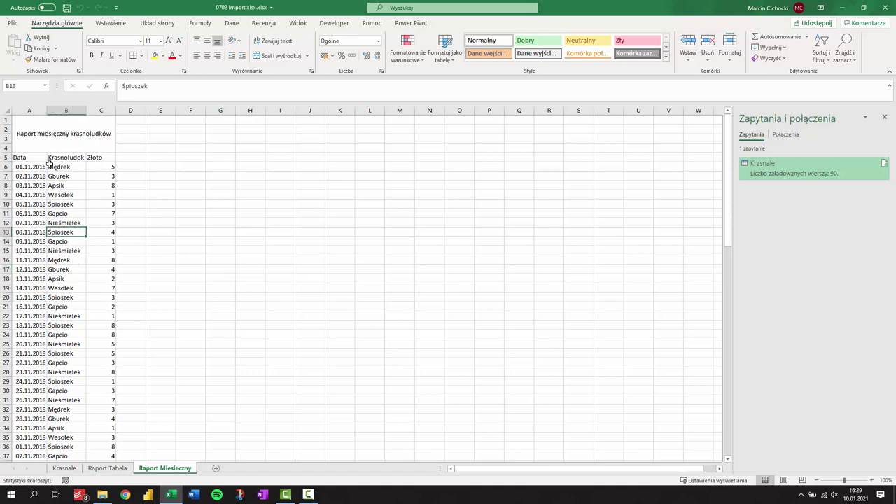
click(231, 24)
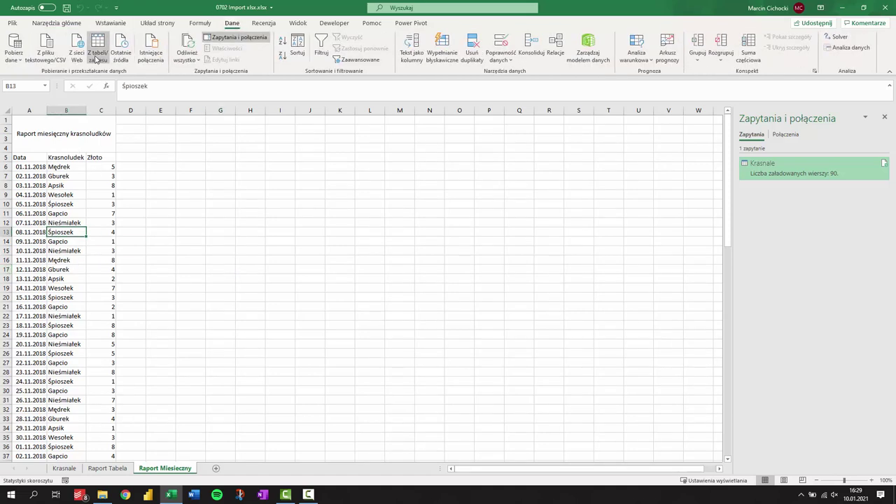
click(96, 59)
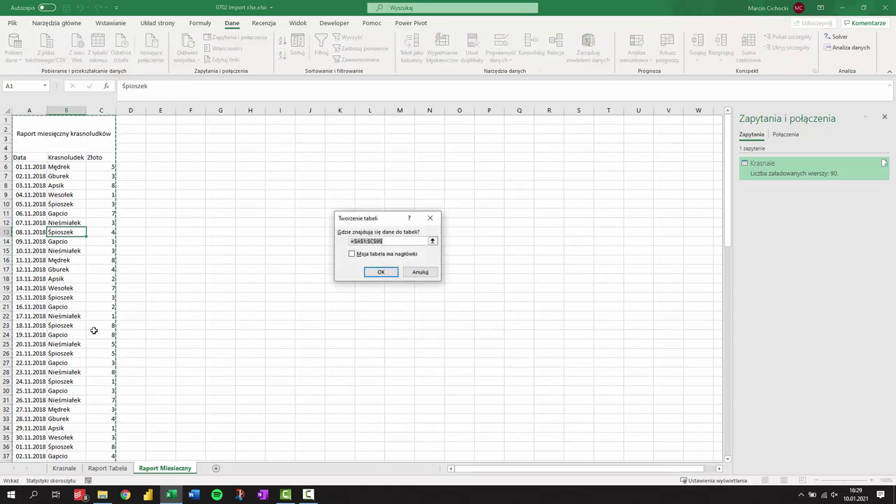
scroll(71, 213, down, 3)
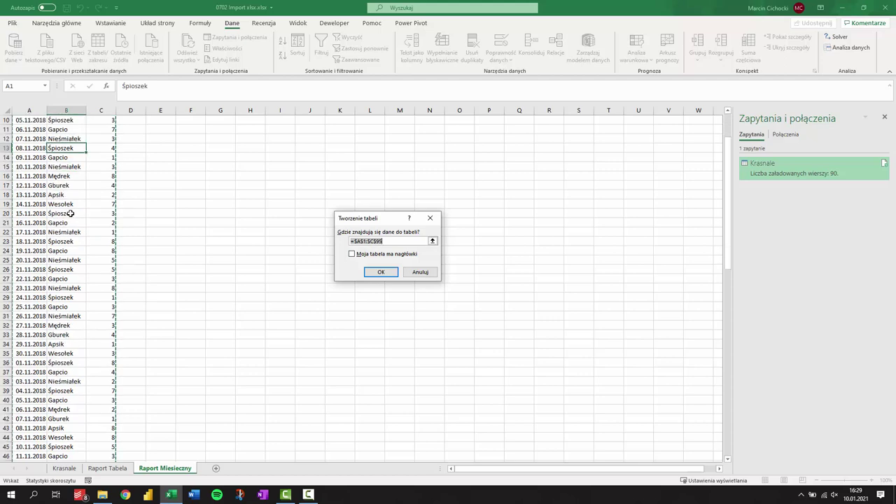
scroll(71, 213, down, 18)
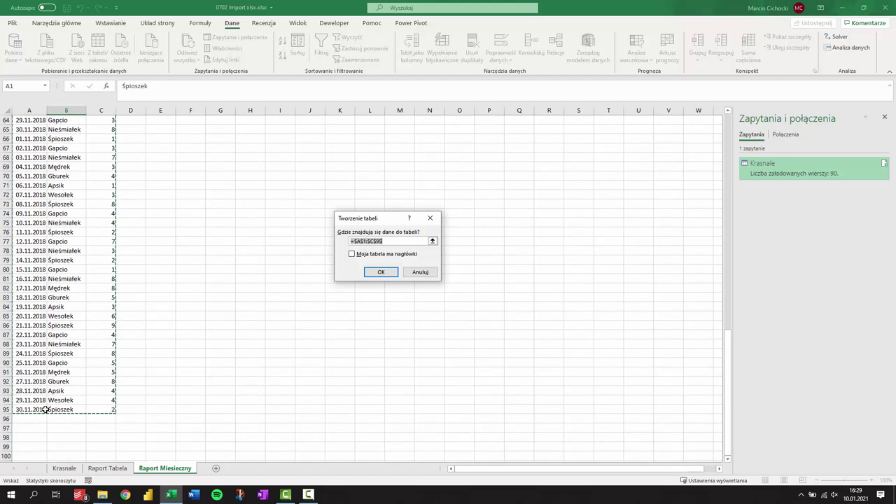
scroll(84, 173, up, 6)
scroll(86, 176, up, 15)
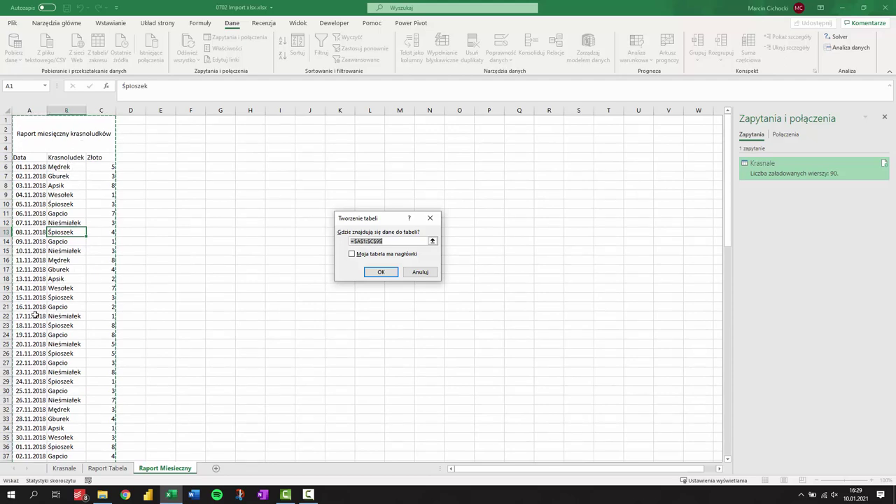
scroll(35, 316, down, 5)
scroll(56, 392, down, 1)
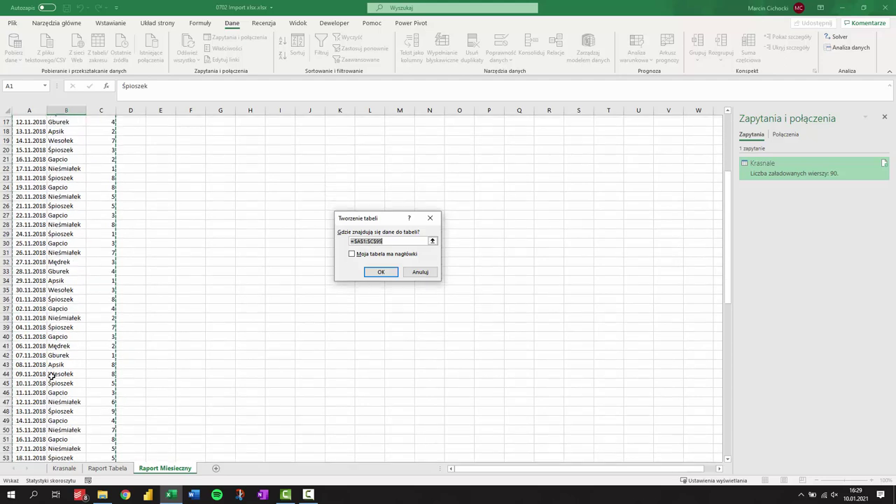
scroll(52, 376, down, 3)
scroll(52, 376, down, 1)
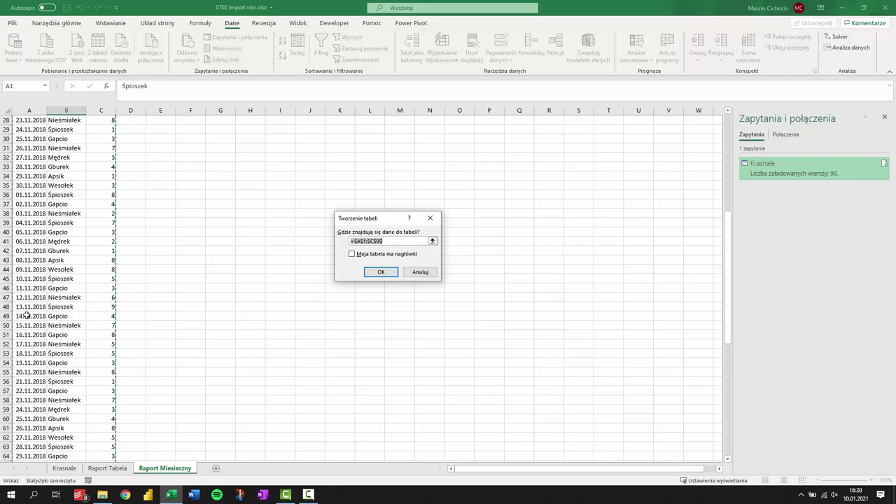
scroll(70, 269, up, 9)
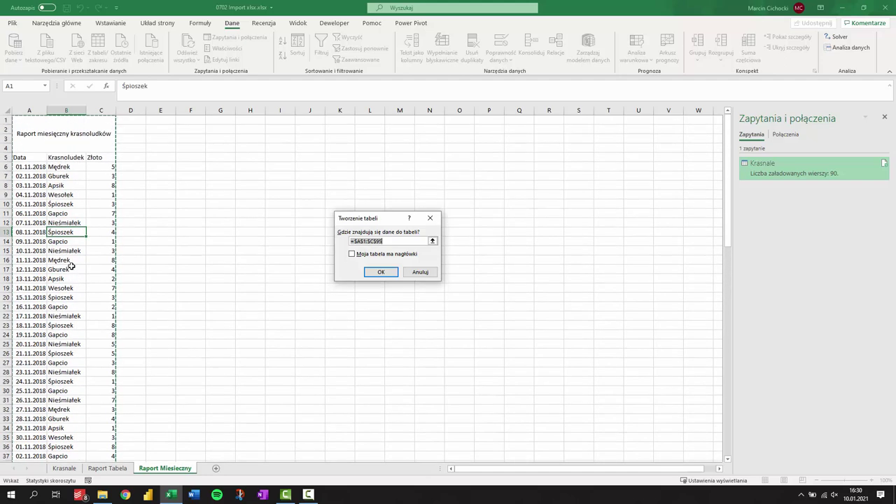
Accept the $A$1:$C$95 range so it opens in Power Query as Tabela3
click(382, 273)
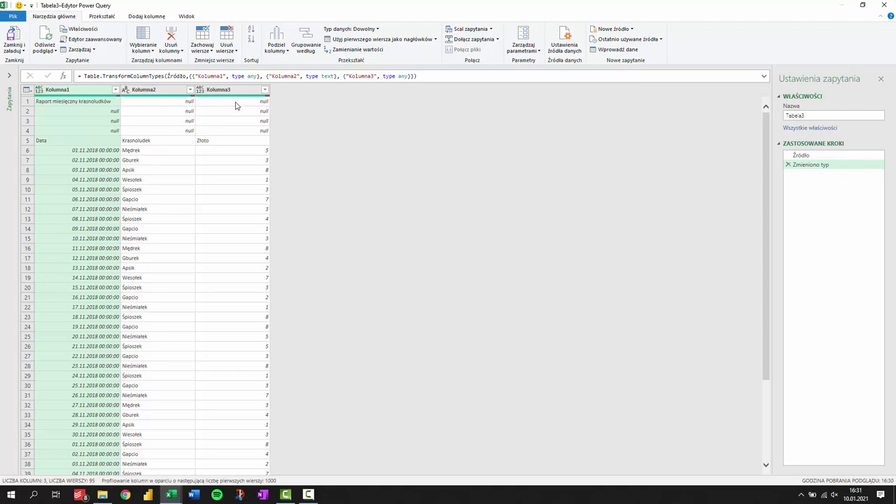
Remove the top 4 rows, promote the first row to headers, and load Tabela3 to a sheet
click(234, 51)
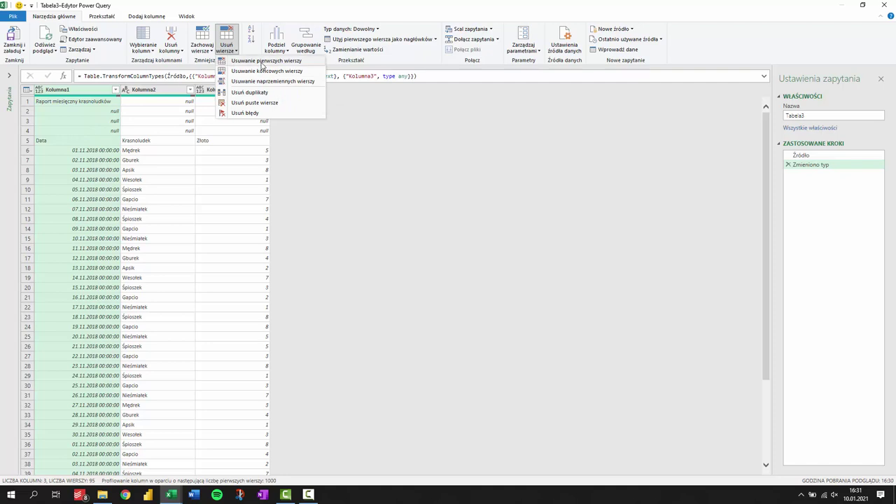
click(264, 62)
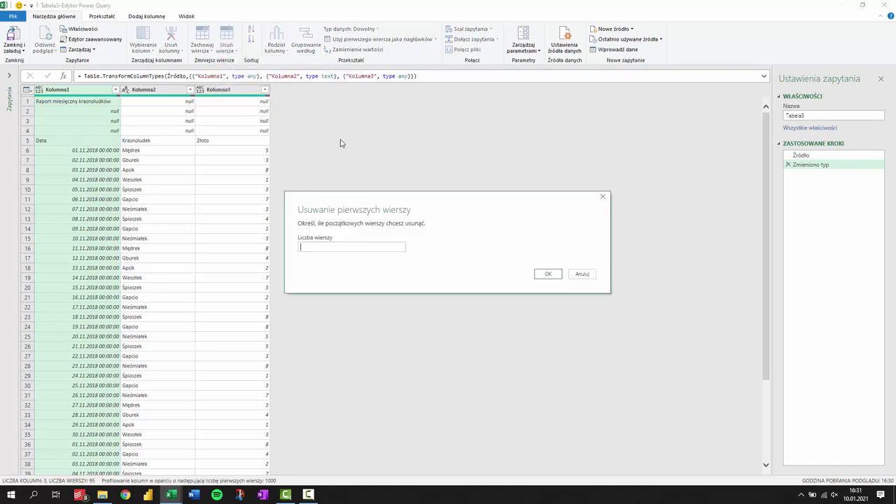
text(4)
click(548, 276)
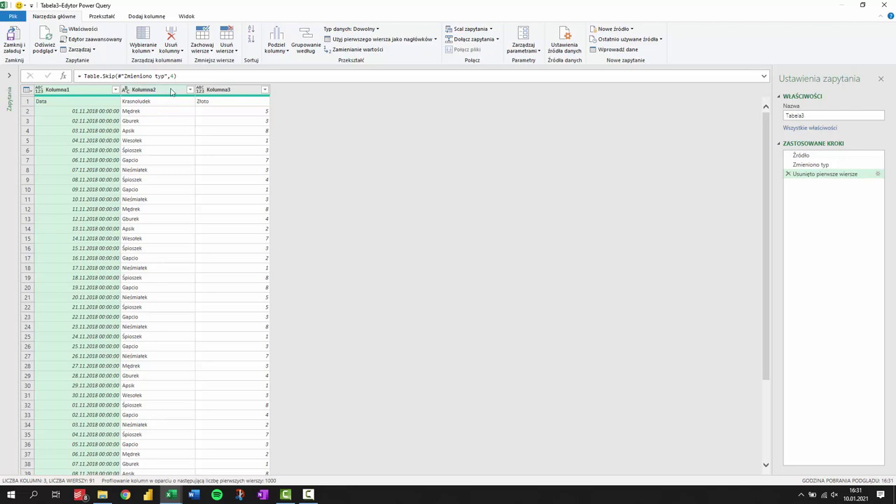
click(363, 43)
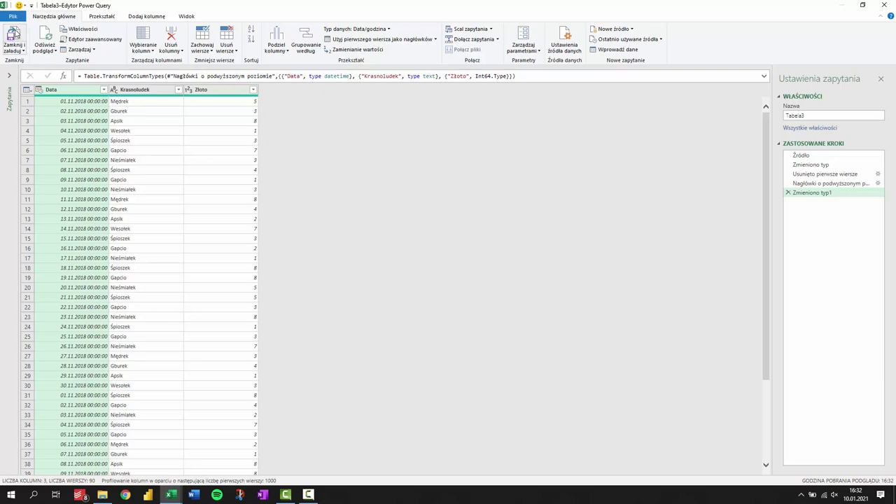
click(14, 35)
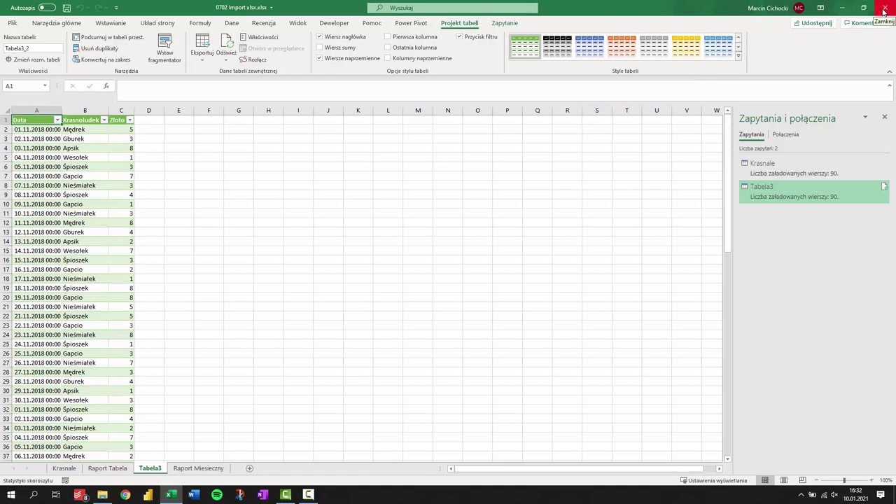
Close Excel with Nie zapisuj, then relaunch it and create blank workbook Zeszyt1
click(884, 11)
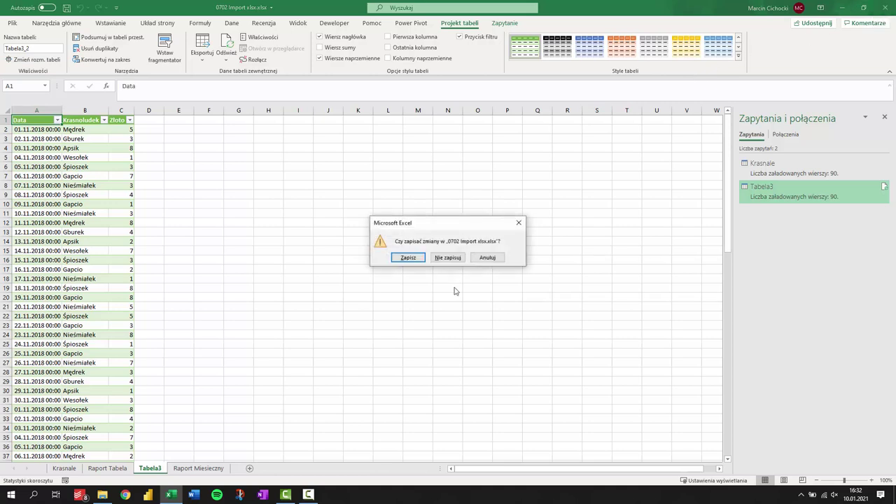
click(445, 258)
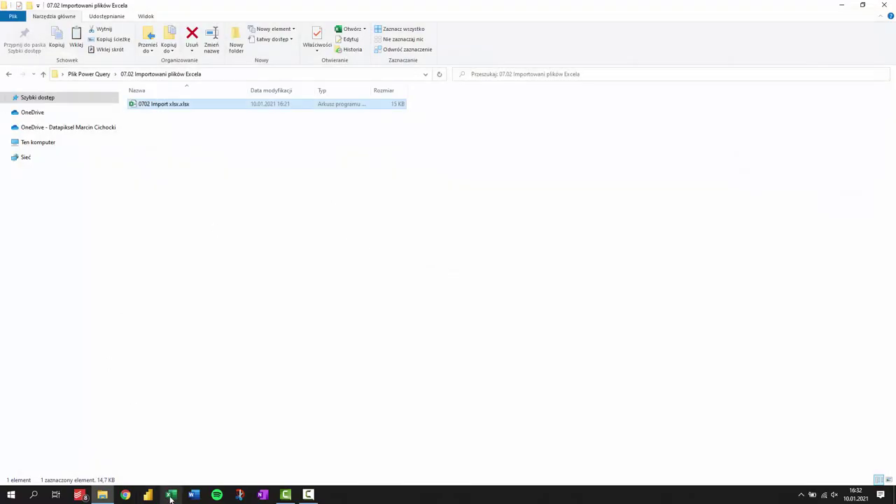
click(170, 496)
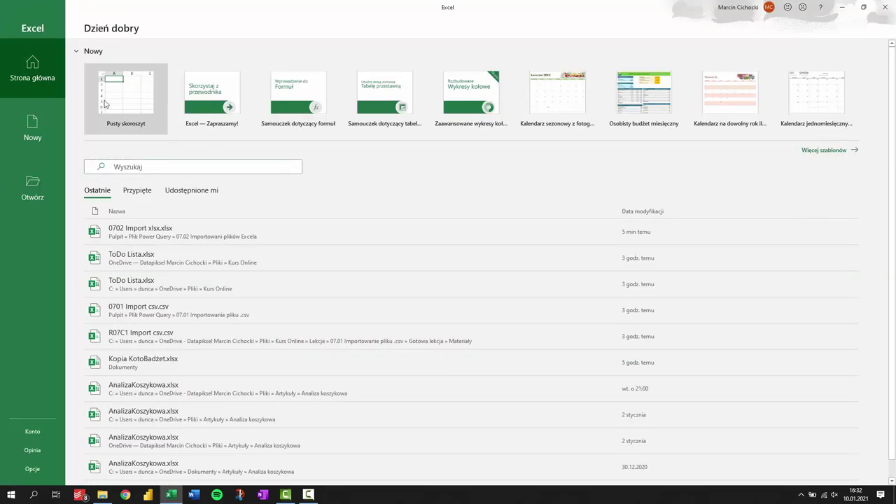
click(96, 102)
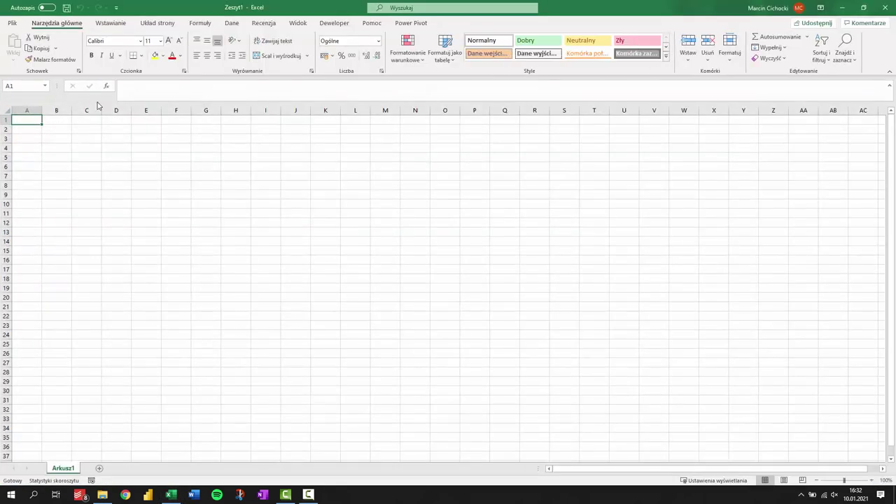
Import from workbook 0702 Import xlsx.xlsx in Plik Power Query\07.02 via Ze skoroszytu
click(232, 23)
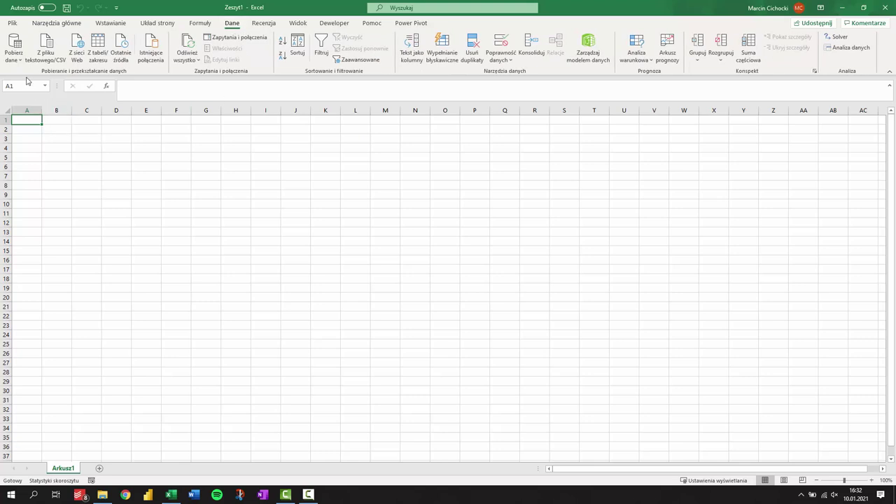
click(14, 60)
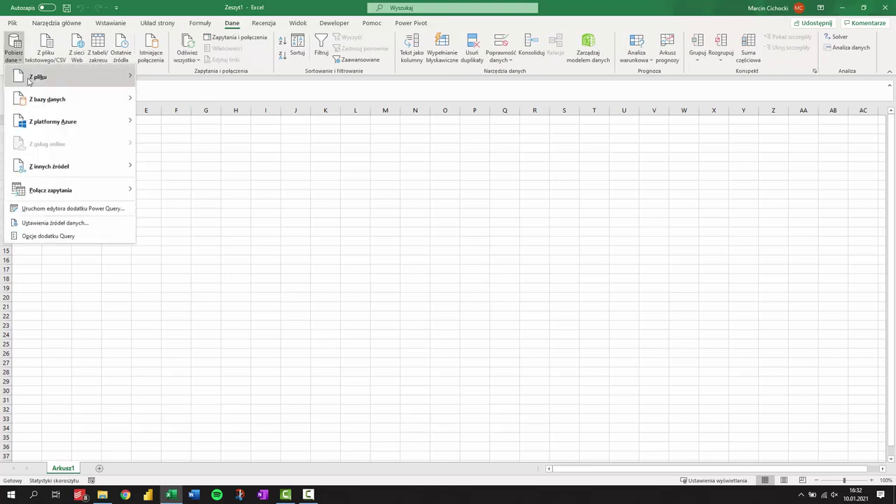
mouse_move(32, 81)
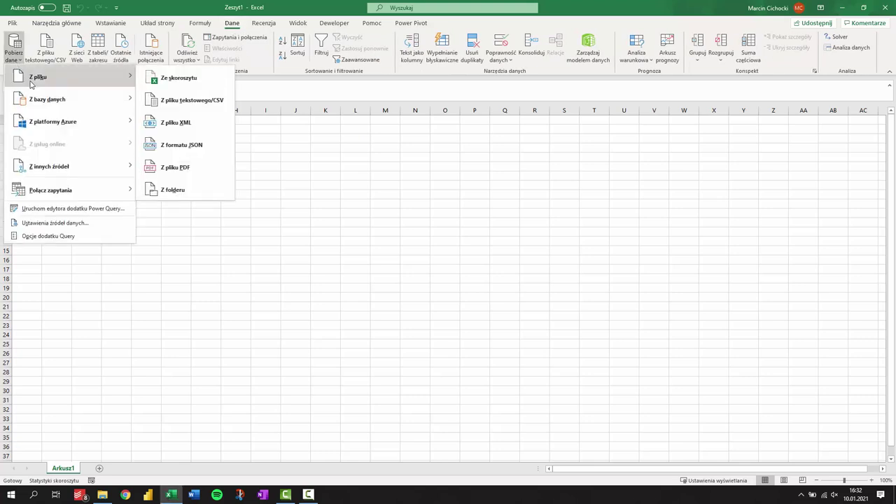
click(201, 80)
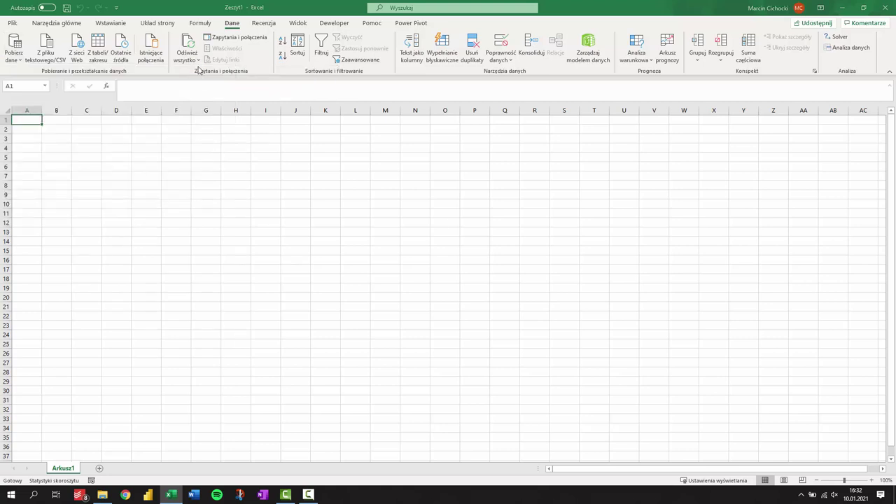
scroll(49, 140, up, 1)
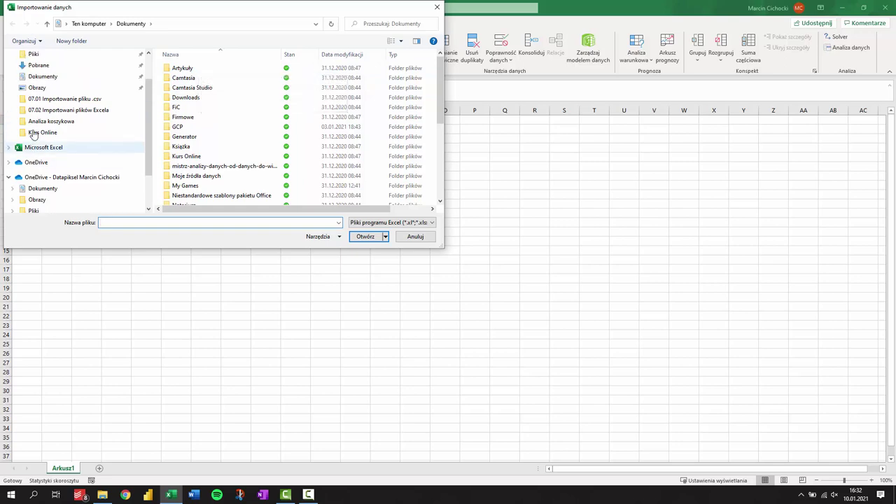
scroll(51, 105, up, 1)
click(51, 74)
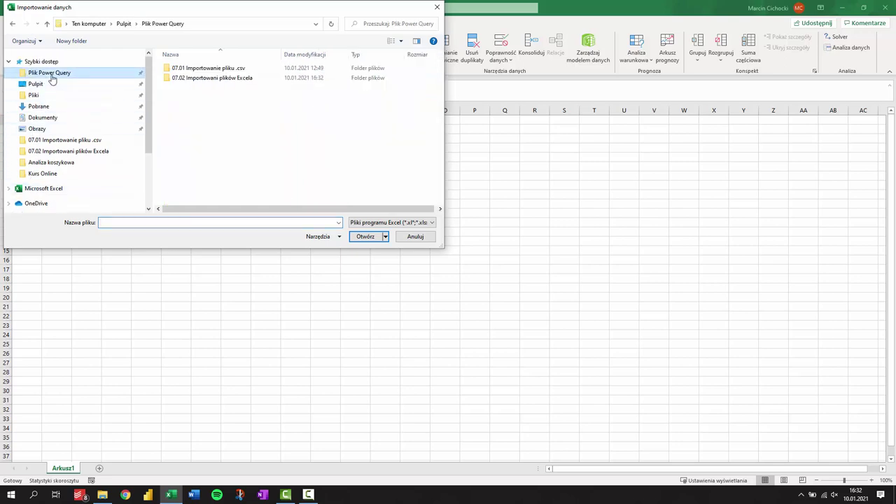
double_click(208, 77)
click(194, 73)
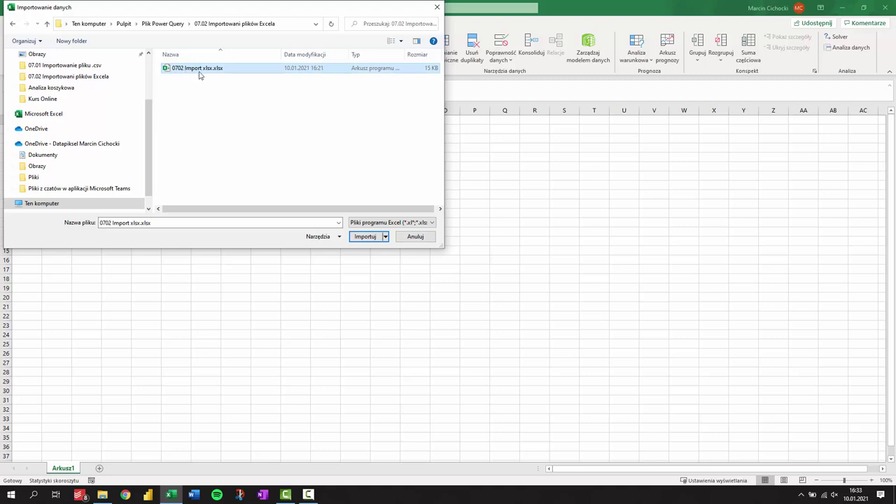
click(371, 239)
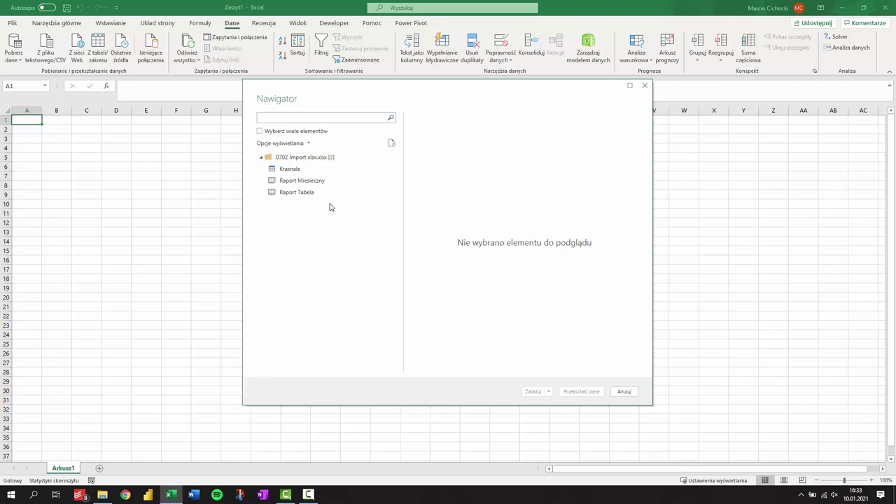
Preview Krasnale, Raport Miesieczny and Raport Tabela in the Navigator, then load Krasnale
click(299, 160)
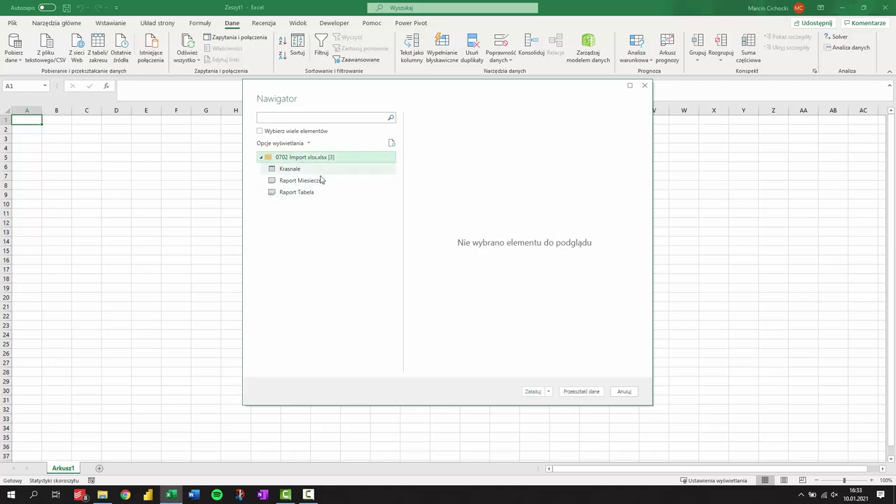
click(299, 171)
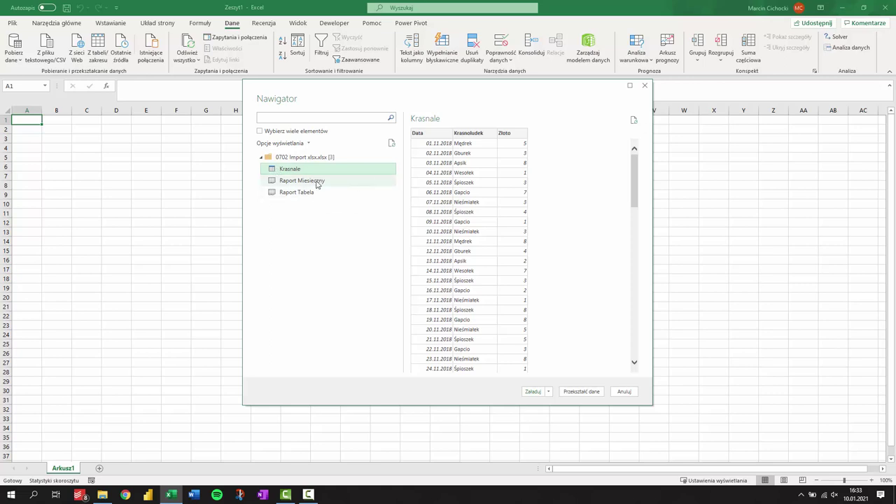
click(317, 184)
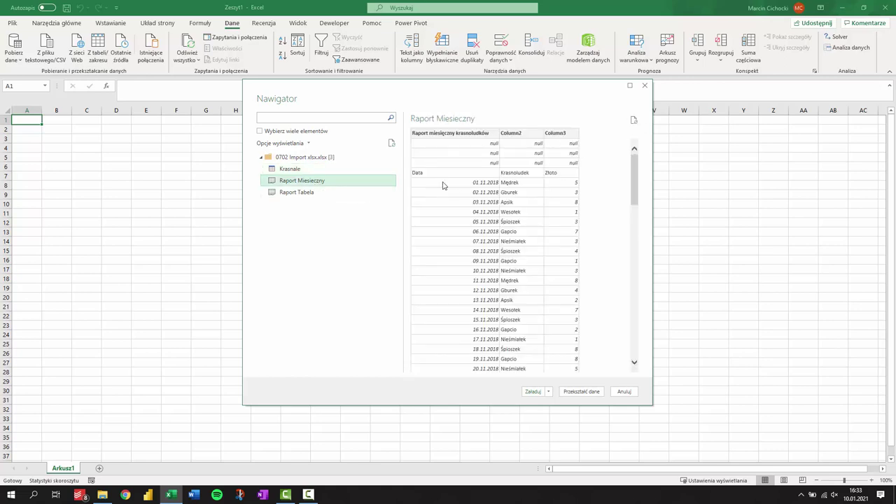
click(310, 194)
click(306, 182)
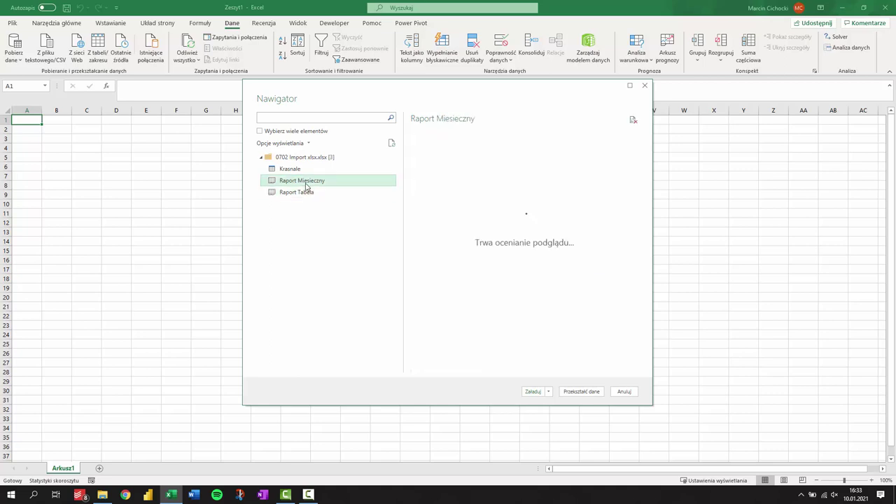
click(296, 171)
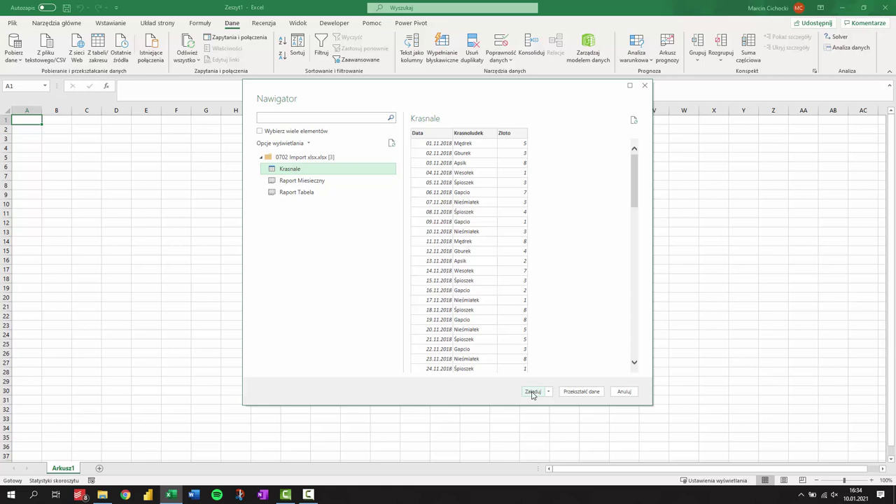
click(533, 393)
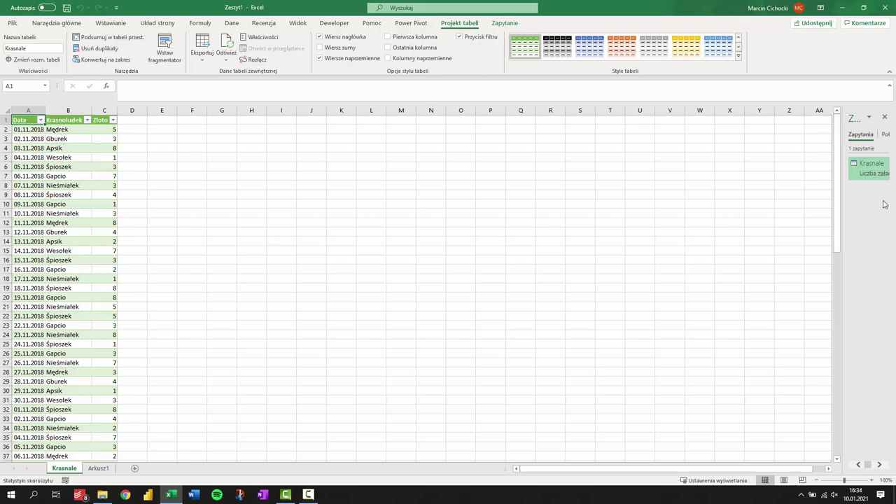
Check the imported table's first row, then open 0702 Import xlsx.xlsx from File Explorer
click(47, 132)
mouse_move(38, 133)
mouse_down()
mouse_move(73, 132)
mouse_move(14, 130)
mouse_up()
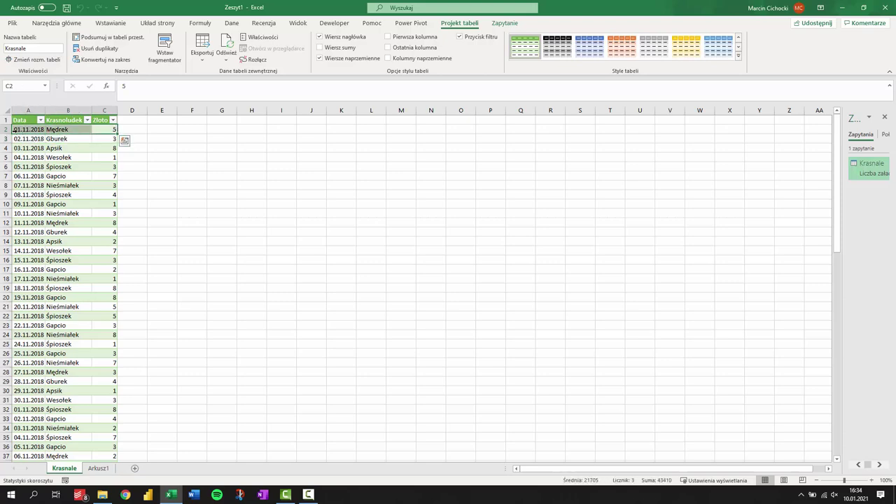
click(103, 495)
double_click(194, 106)
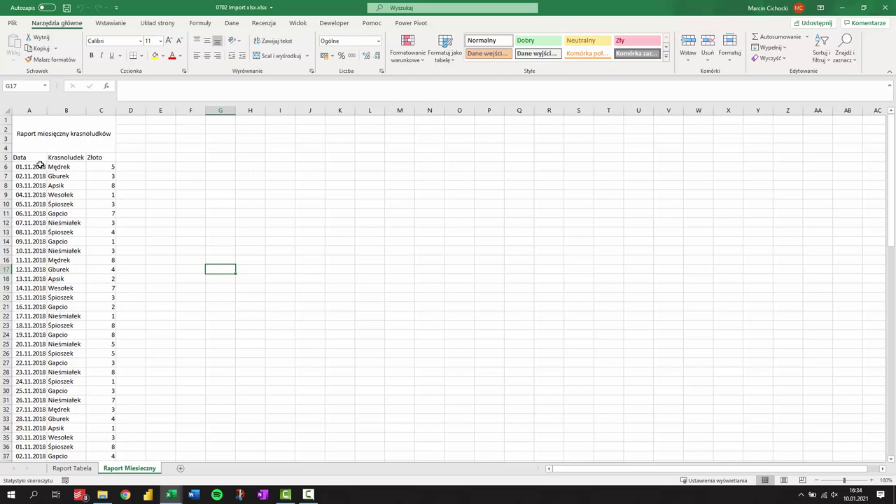
Change C2 on the Raport Tabela sheet from 5 to 100, then save and close the workbook
click(74, 469)
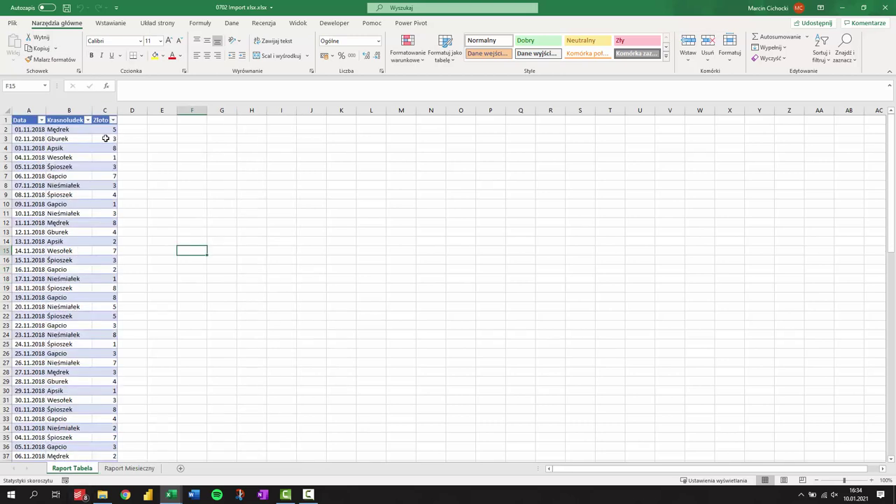
click(98, 131)
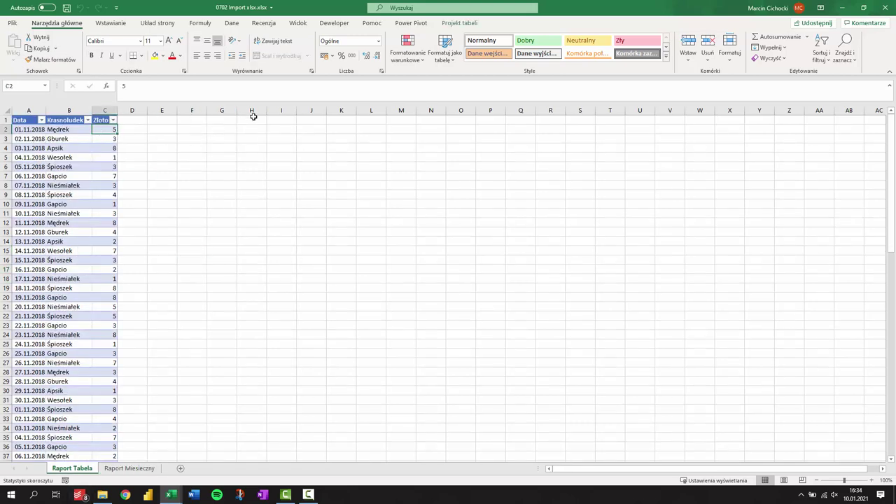
text(100)
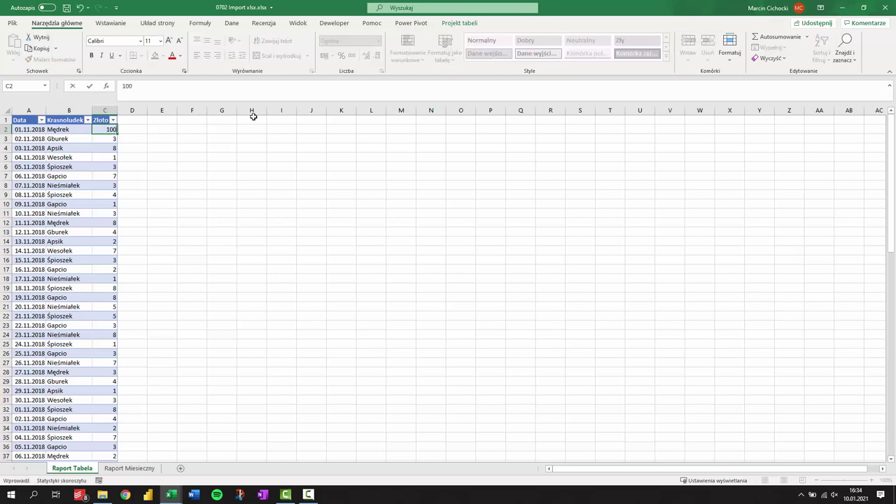
key(Return)
key(alt+F4)
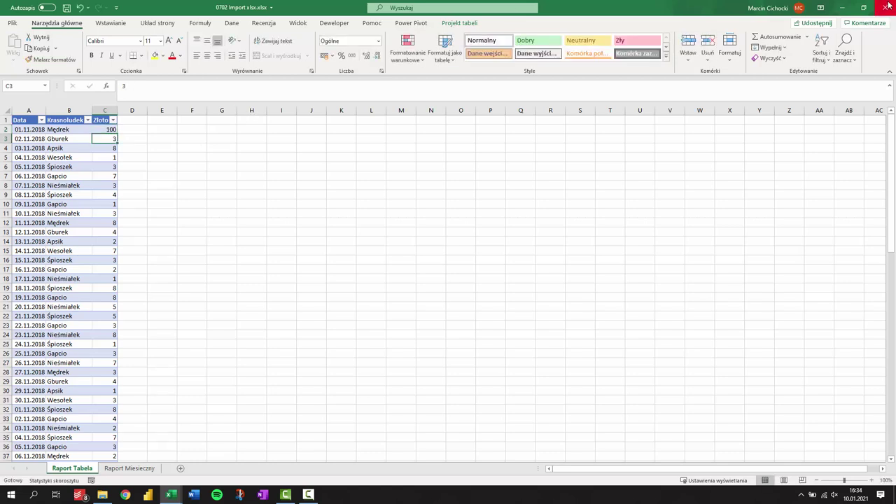
click(412, 258)
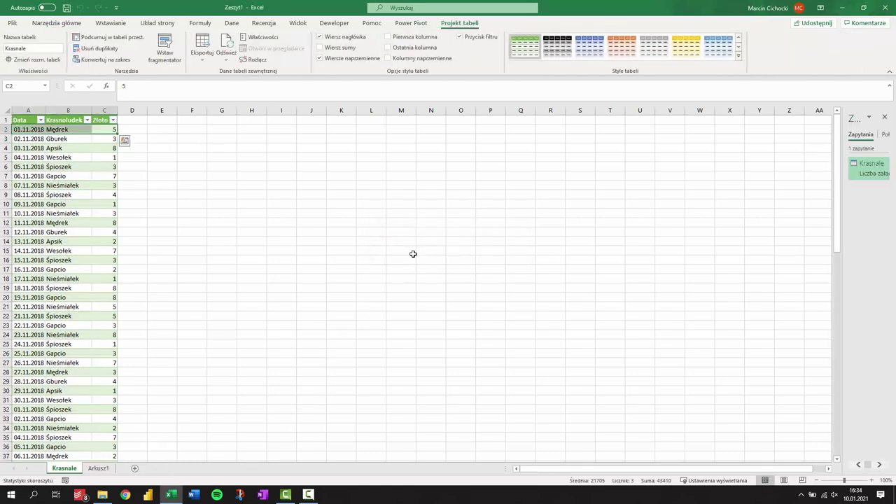
Refresh the Krasnale table and confirm C2 now shows 100 gold
right_click(55, 138)
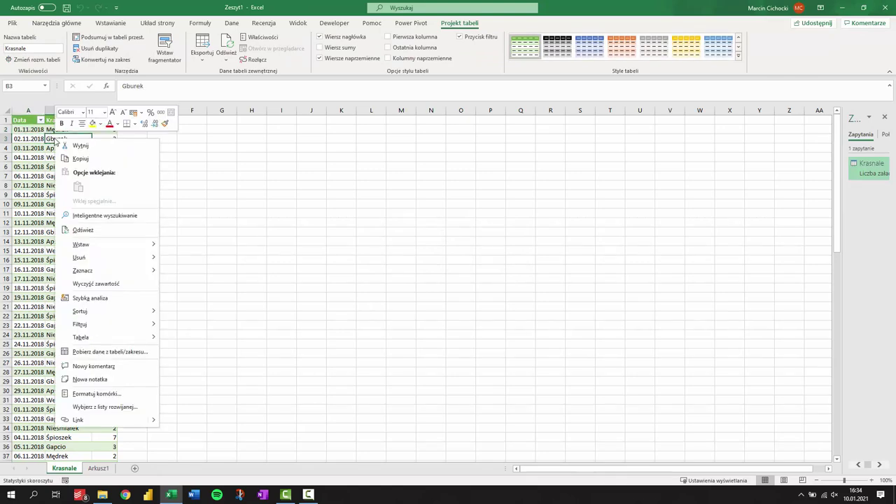
click(85, 232)
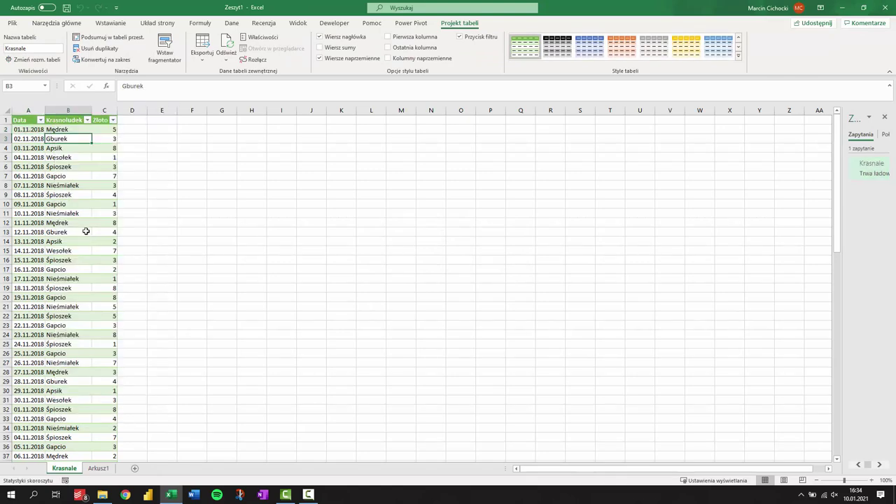
click(110, 127)
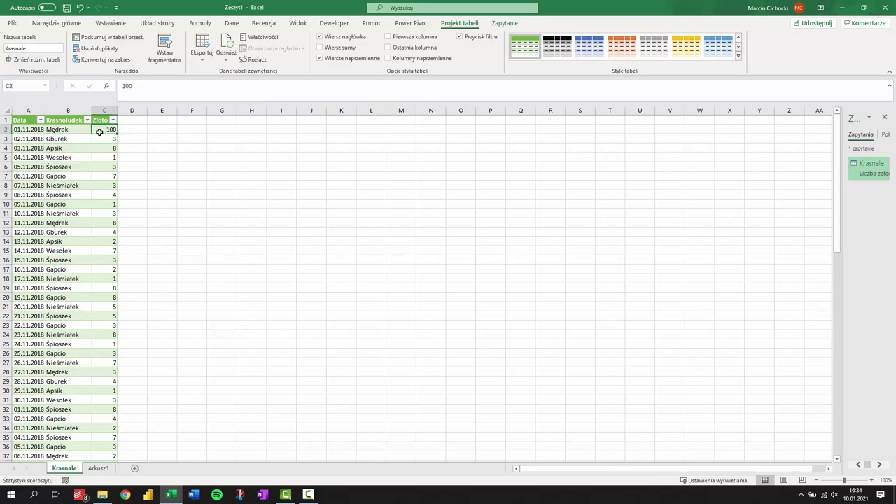